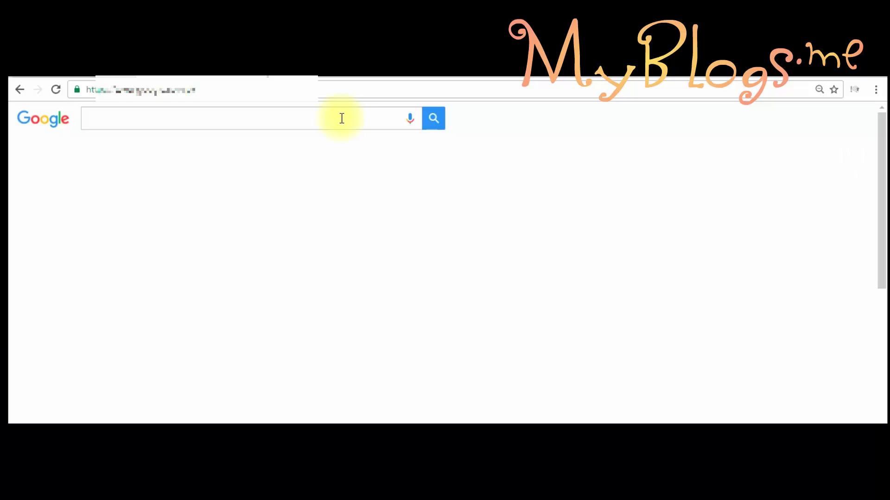
# Search Google for myblogs.me and open the myblogs.me website from the results
pyautogui.click(341, 119)
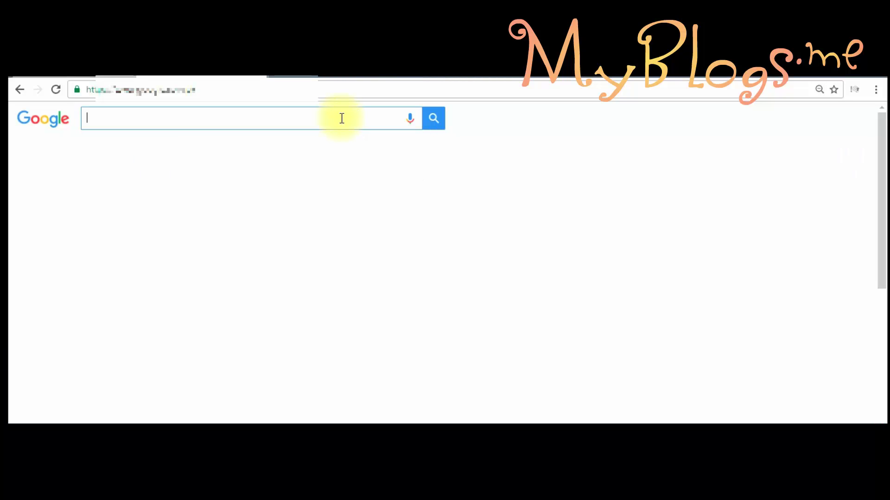
pyautogui.write('my')
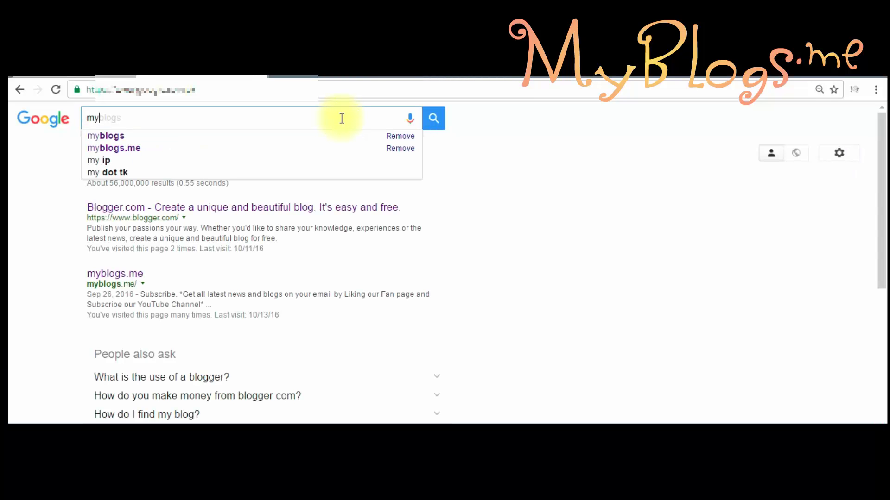
pyautogui.write('blogs.me')
pyautogui.press('Return')
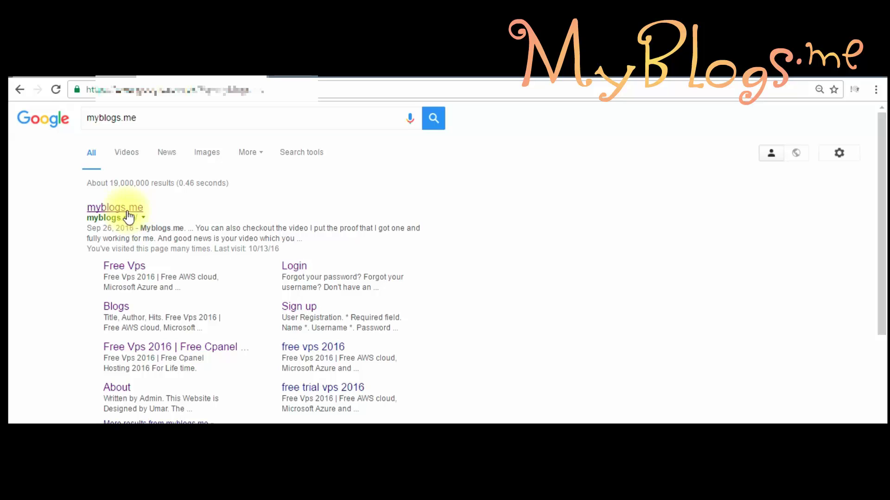
pyautogui.click(131, 215)
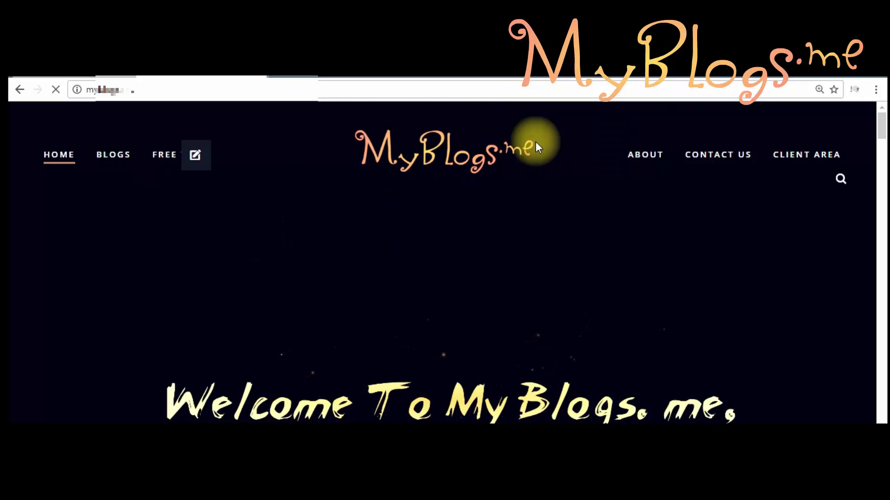
# Open the full "Free Cpanel Hosting 2016 For Life Time" article and go to its "How to get this free service?" instructions
pyautogui.moveTo(880, 129); pyautogui.dragTo(880, 177)
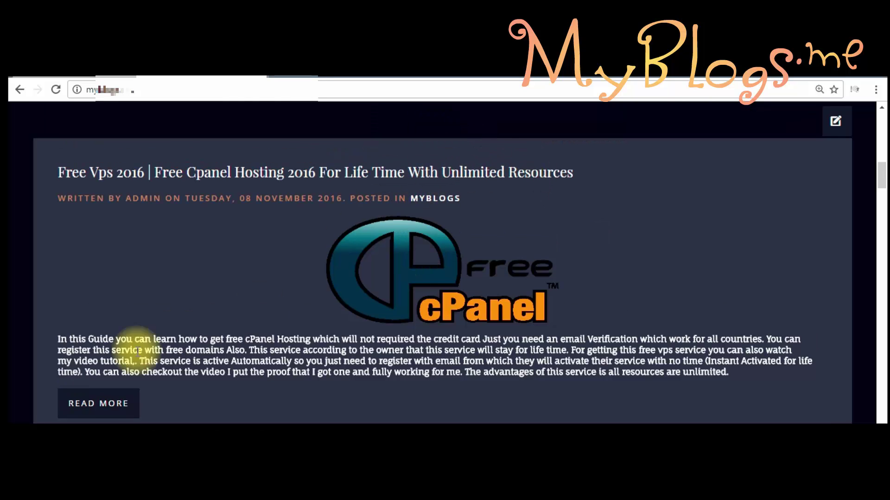
pyautogui.click(85, 403)
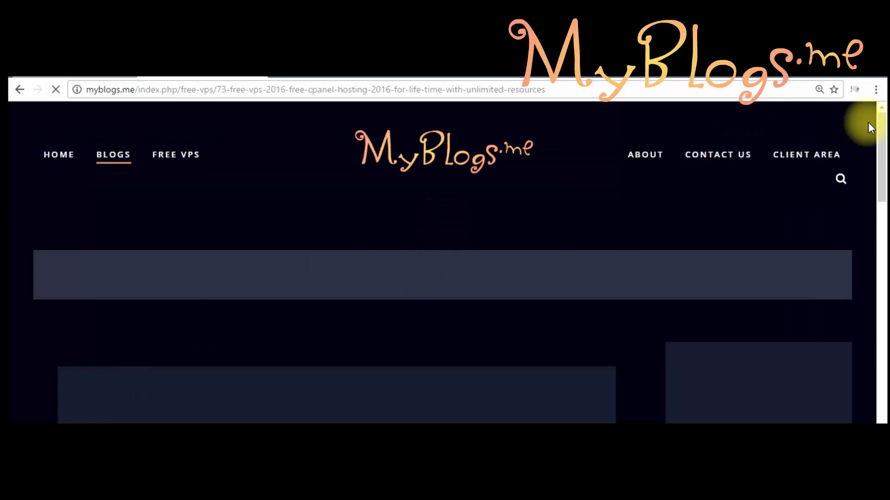
pyautogui.moveTo(880, 124); pyautogui.dragTo(882, 248)
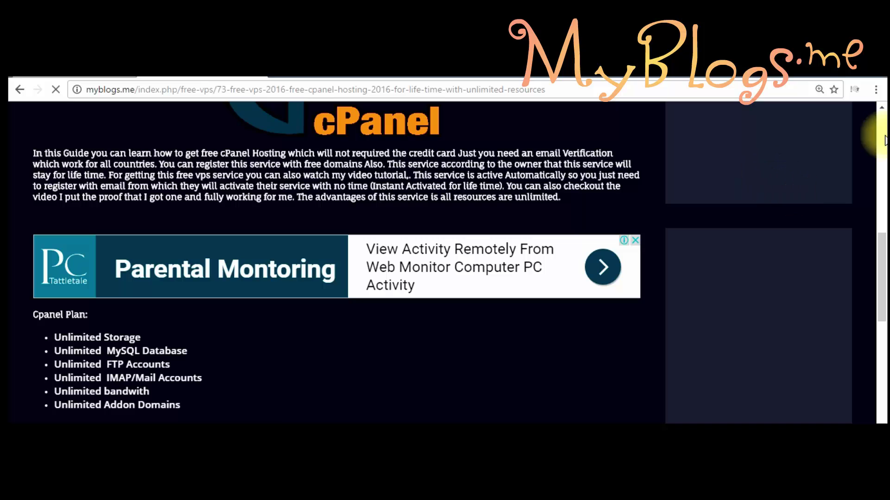
pyautogui.moveTo(885, 262); pyautogui.dragTo(884, 306)
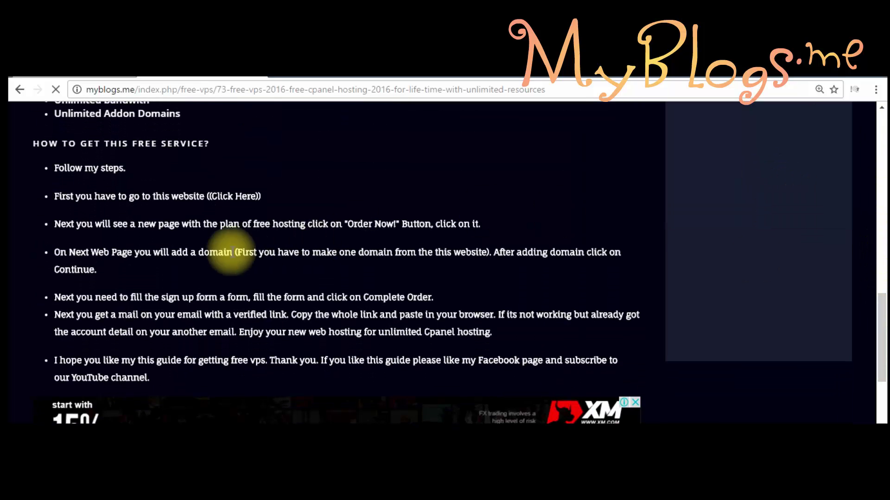
pyautogui.scroll(1, 153, 255)
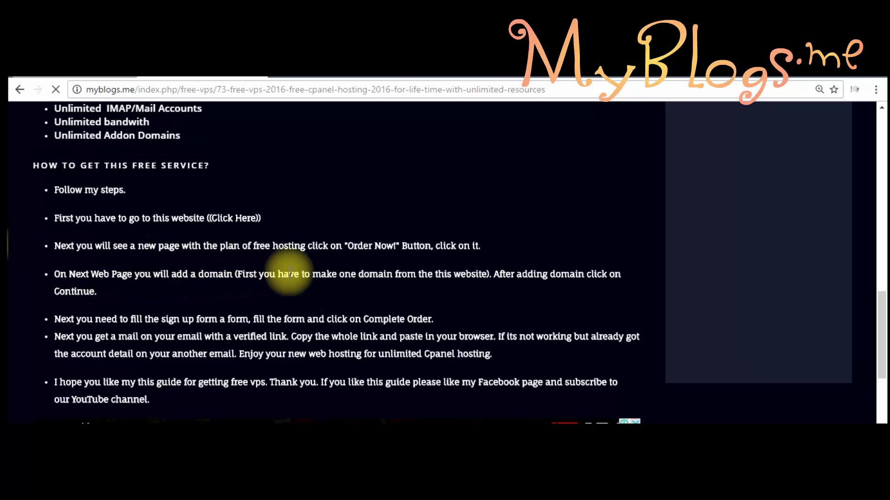
pyautogui.click(461, 278)
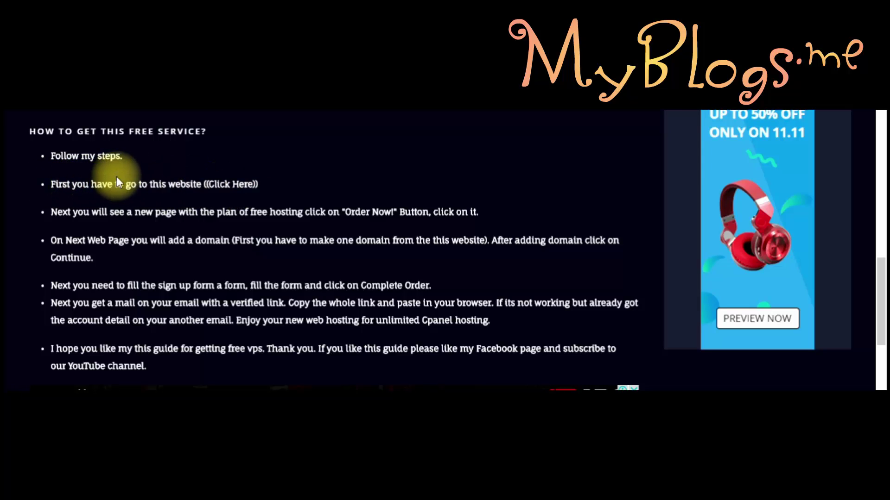
# Follow the article's link to the hosting website and order the Free Hosting plan
pyautogui.click(221, 182)
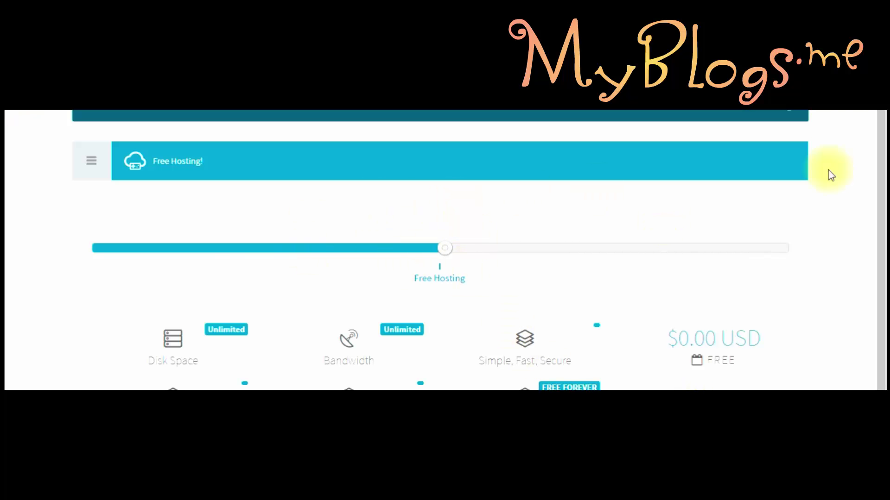
pyautogui.scroll(-1, 881, 139)
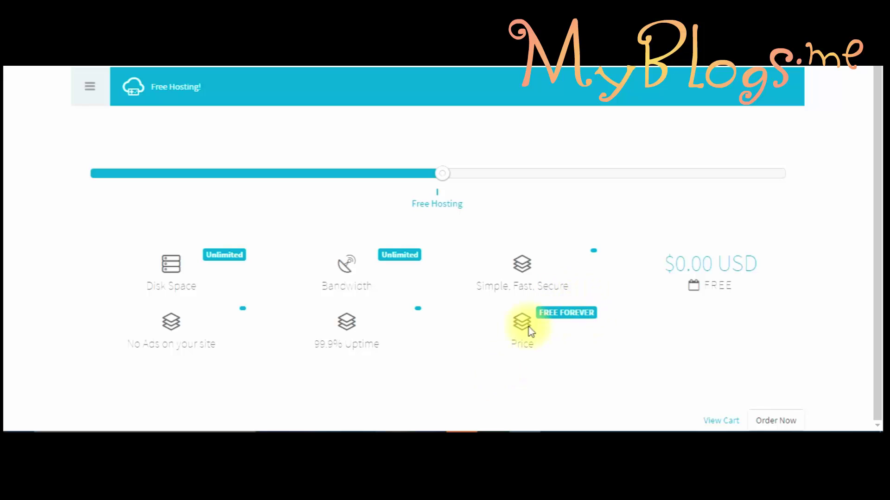
pyautogui.click(778, 422)
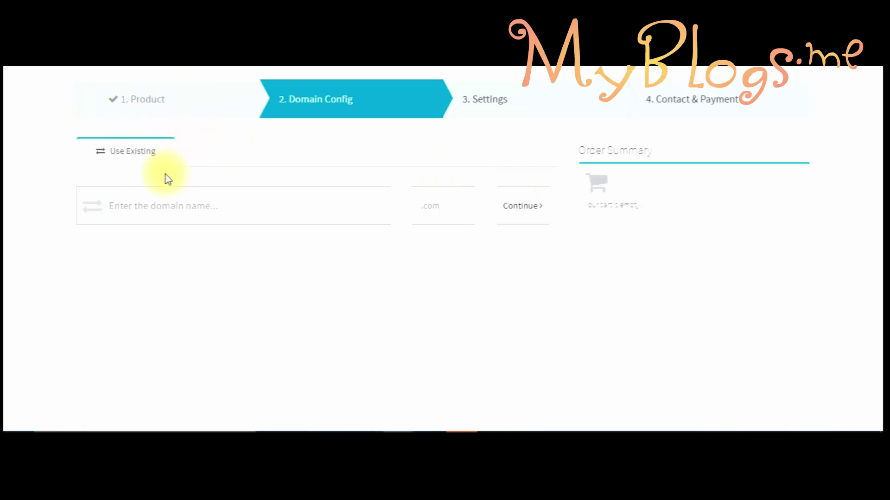
pyautogui.click(164, 208)
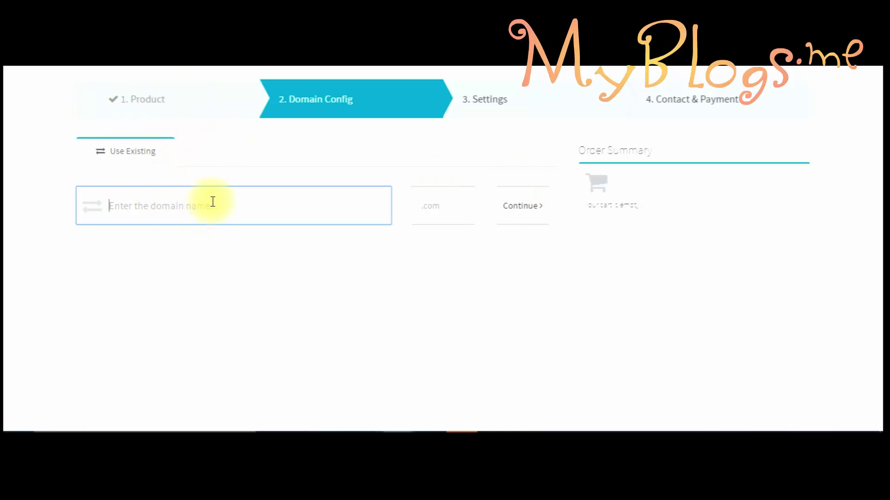
pyautogui.click(473, 207)
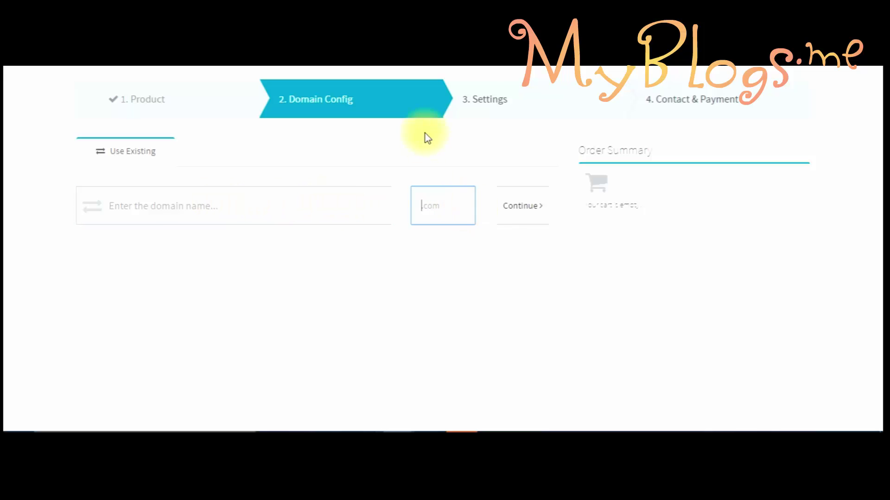
pyautogui.click(231, 218)
pyautogui.write('my')
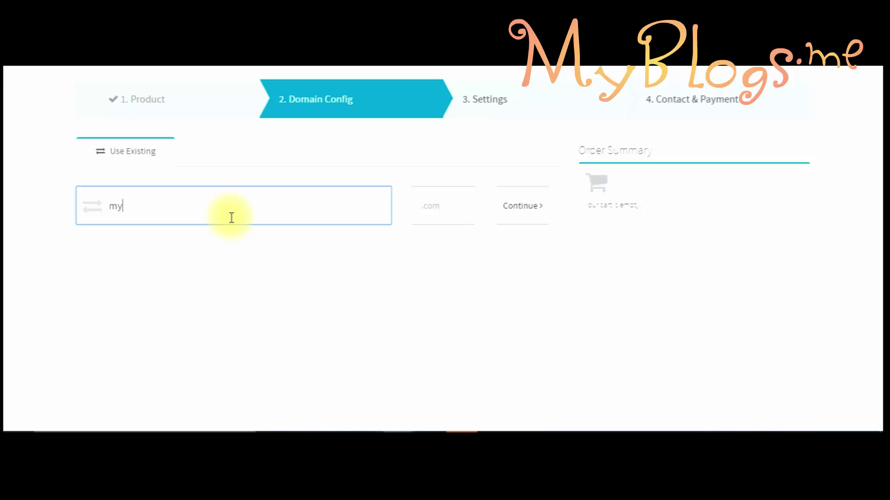
pyautogui.press('BackSpace')
pyautogui.press('BackSpace')
pyautogui.write('Enter your domain here...')
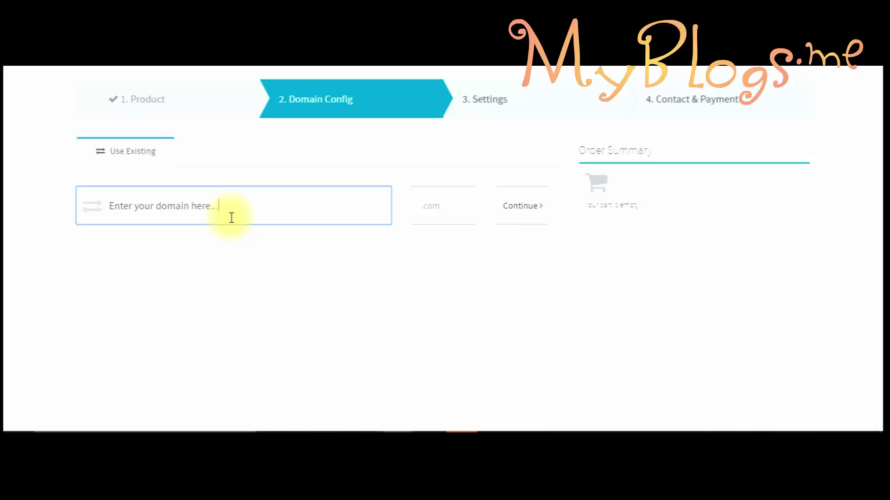
pyautogui.click(231, 216)
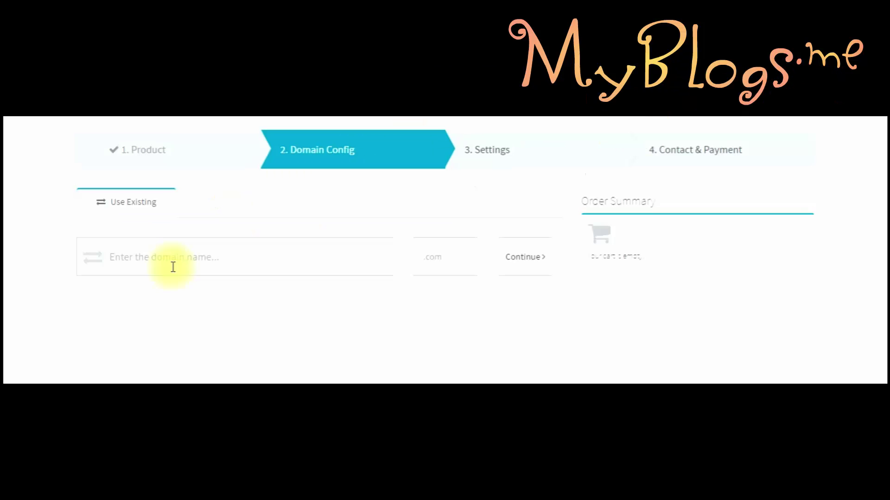
# Enter myblogz with the extension .xyz as the existing domain and continue to the contact and payment stage
pyautogui.click(173, 263)
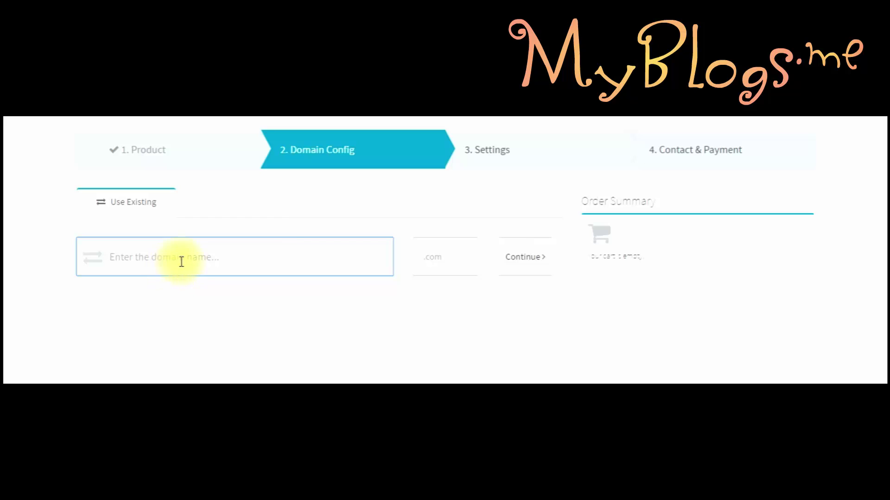
pyautogui.write('myblogz')
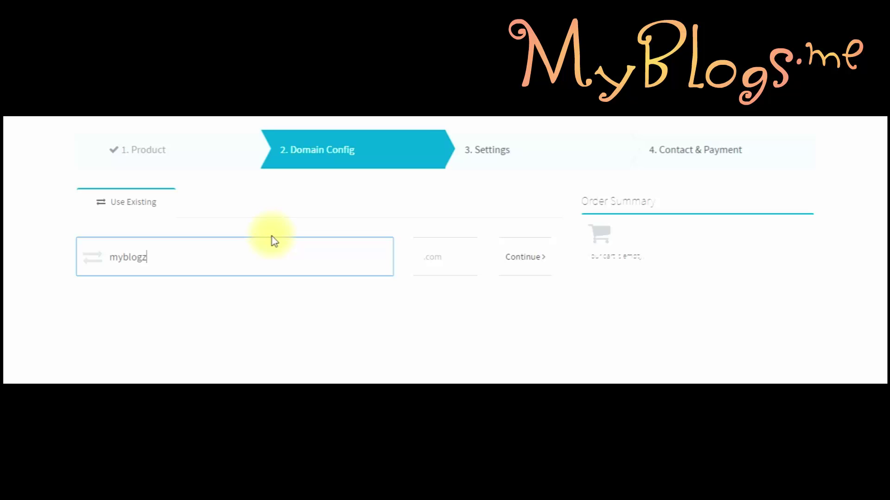
pyautogui.click(462, 262)
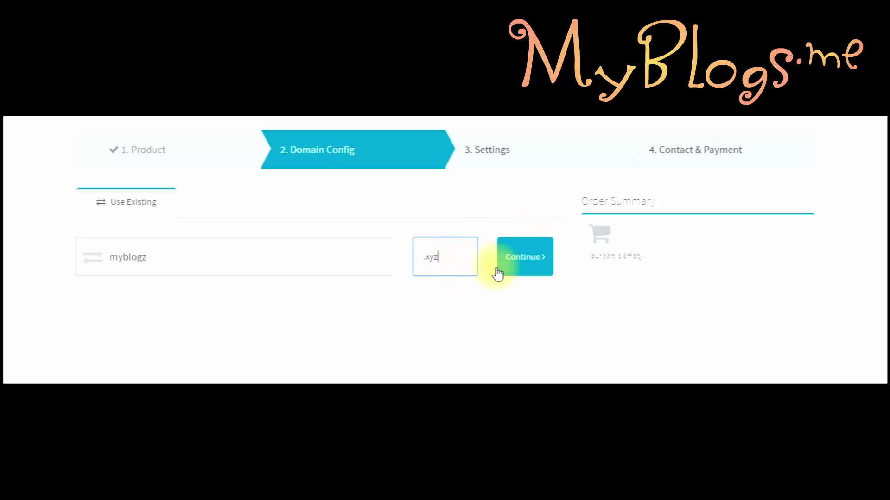
pyautogui.click(523, 268)
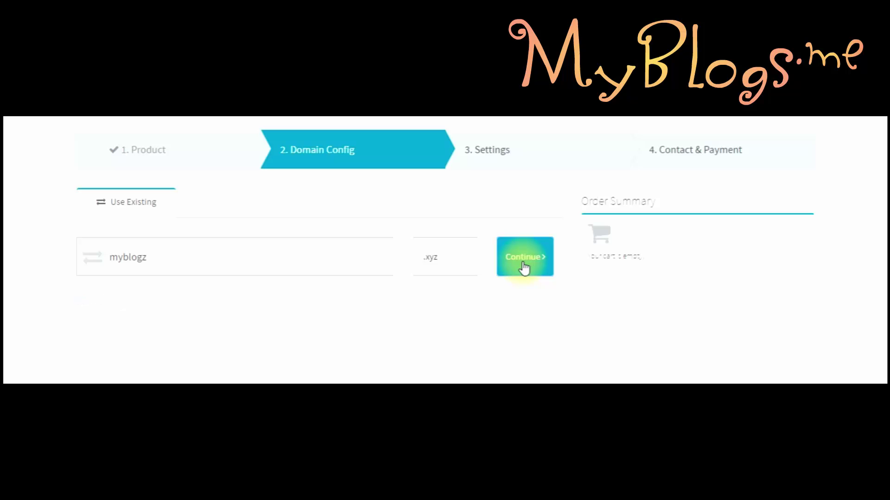
pyautogui.click(523, 267)
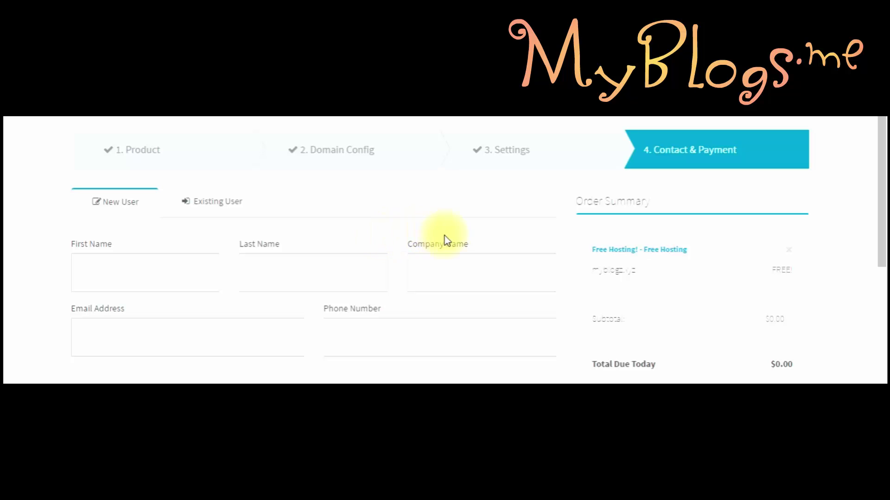
# Look over the new-user contact form and begin filling it in at the first name
pyautogui.moveTo(883, 179); pyautogui.dragTo(882, 238)
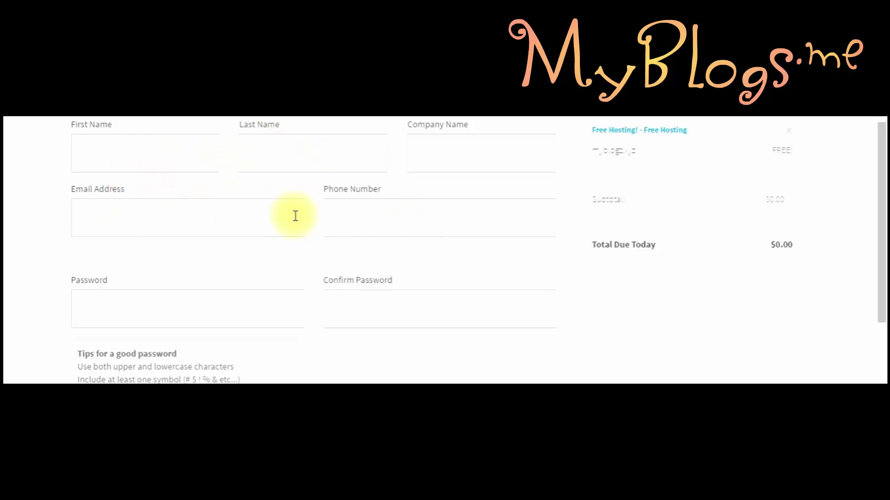
pyautogui.moveTo(879, 190); pyautogui.dragTo(880, 149)
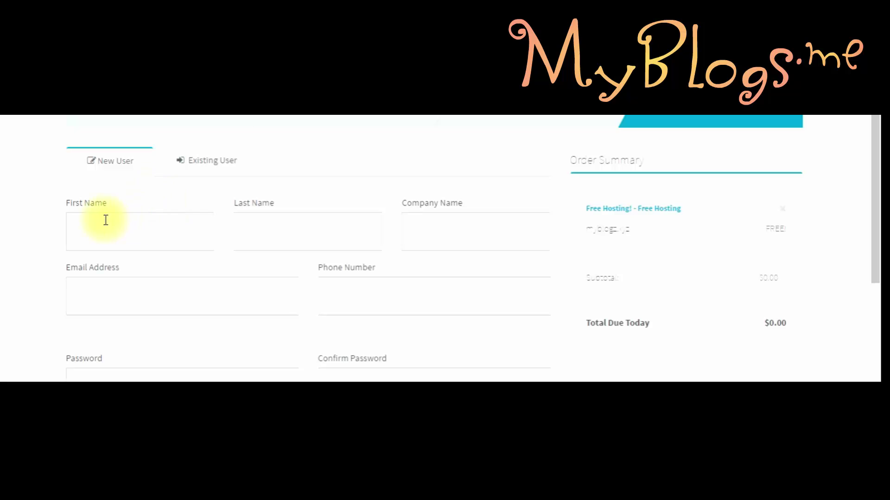
pyautogui.click(209, 232)
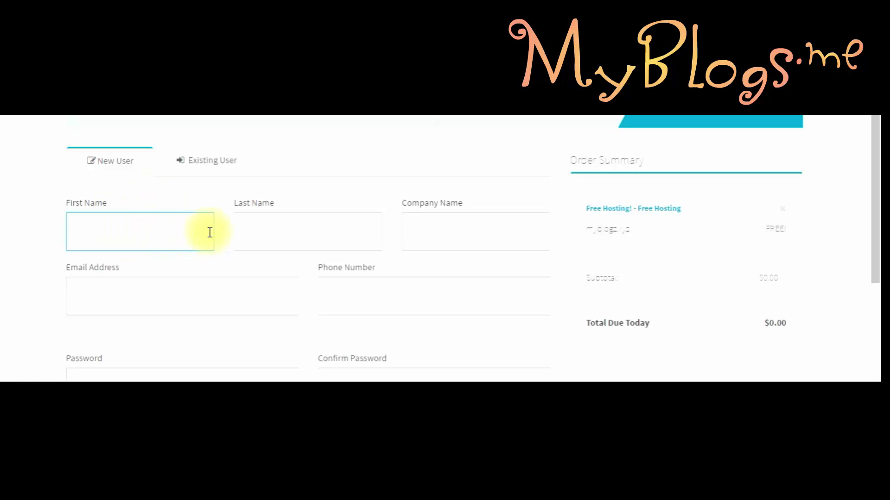